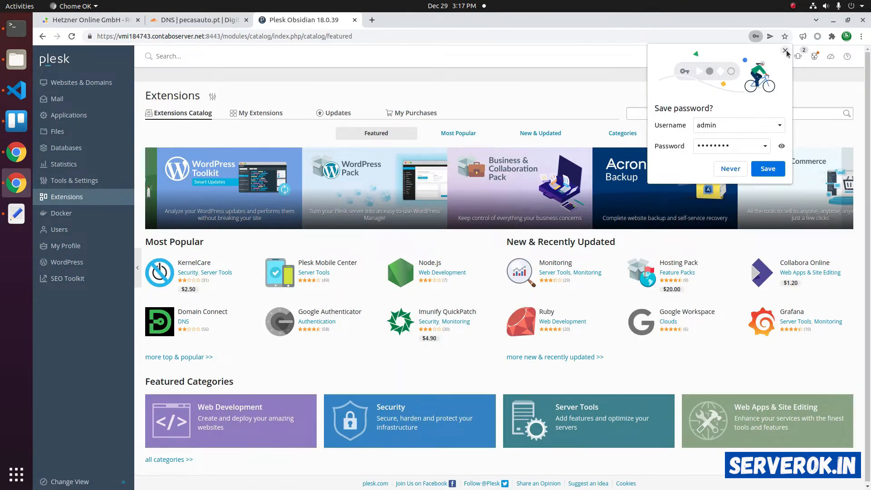
# Dismiss the save-password prompt, open the installed Plesk Migrator extension and start a new migration
pyautogui.click(786, 51)
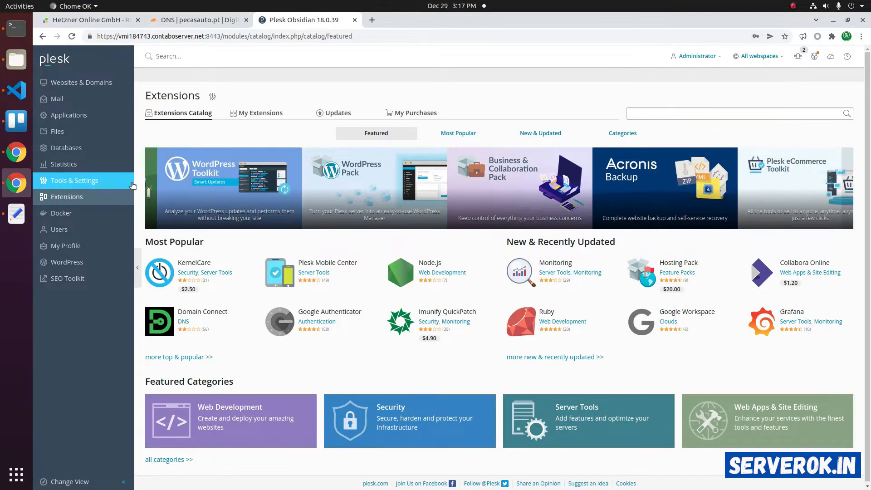
pyautogui.click(257, 113)
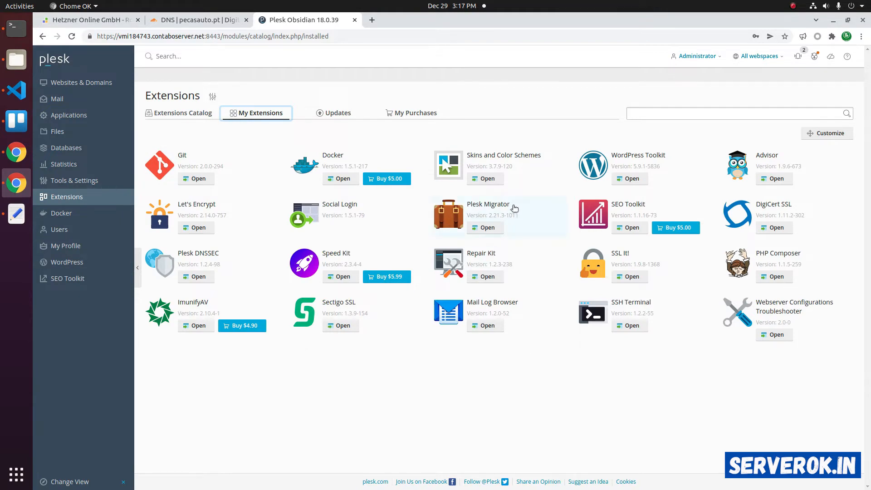
pyautogui.moveTo(423, 199); pyautogui.dragTo(530, 232)
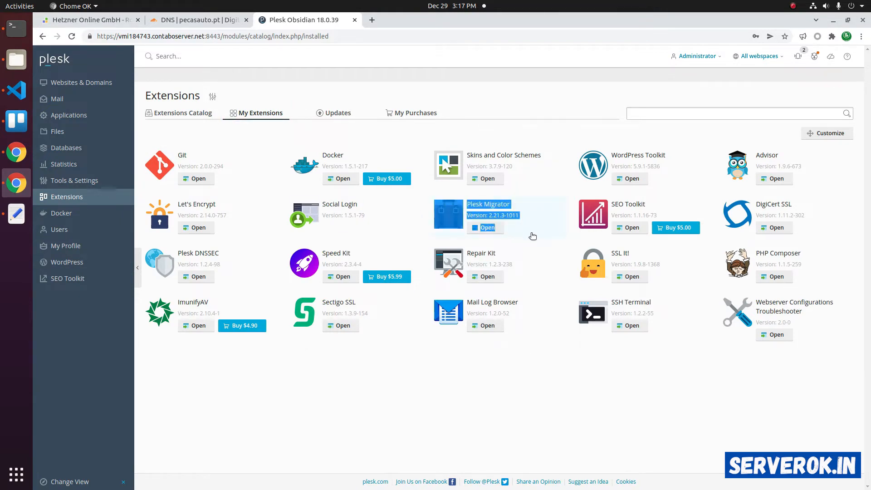
pyautogui.click(531, 232)
pyautogui.click(202, 190)
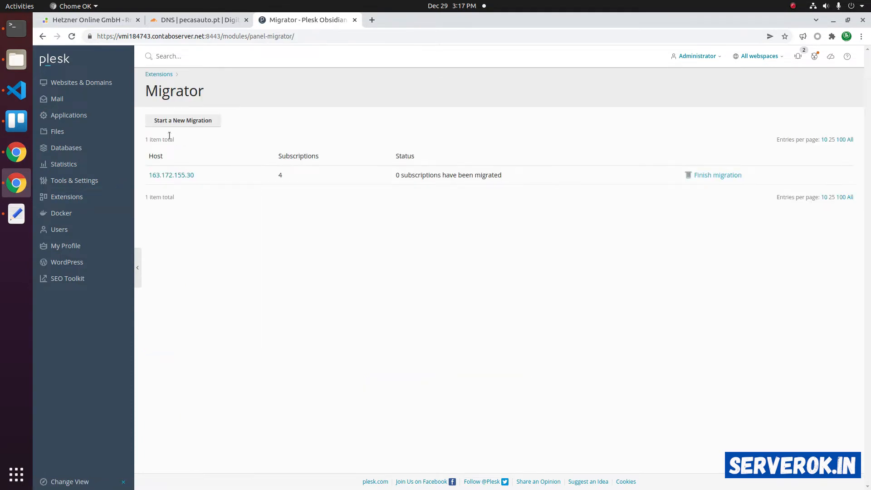
pyautogui.click(191, 124)
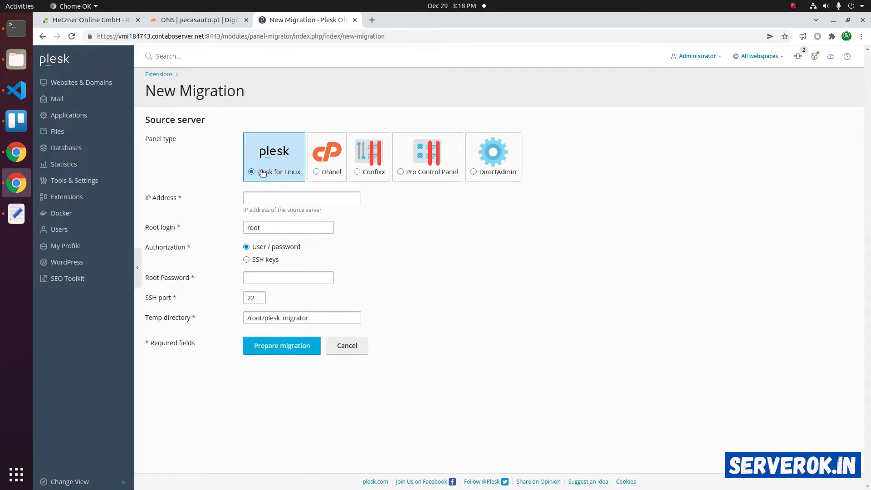
# Enter 95.111.239.21 as the source server's IP address for the Plesk for Linux migration, keeping root as the login
pyautogui.click(273, 196)
pyautogui.rightClick(272, 189)
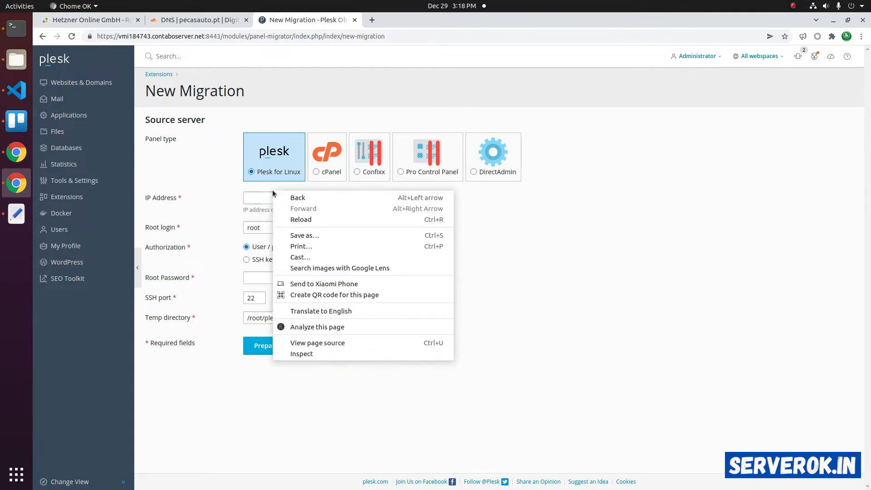
pyautogui.click(268, 199)
pyautogui.click(269, 199)
pyautogui.write('95.111.239.21')
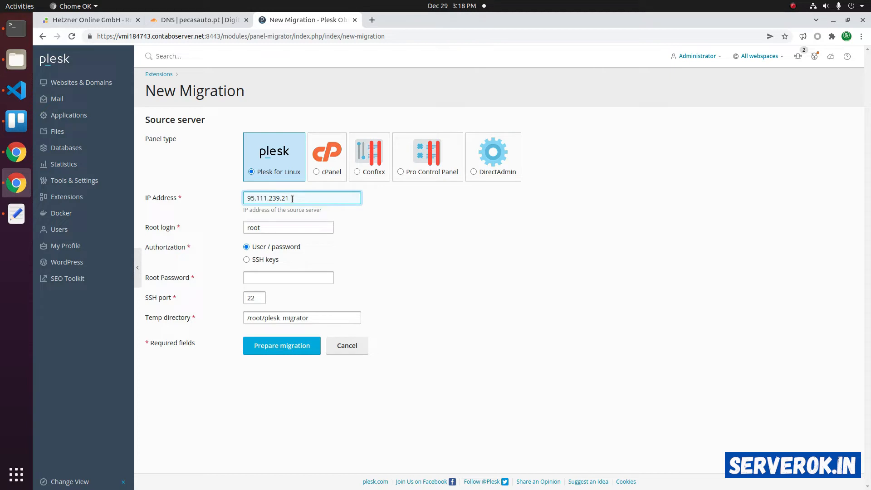
pyautogui.press('Tab')
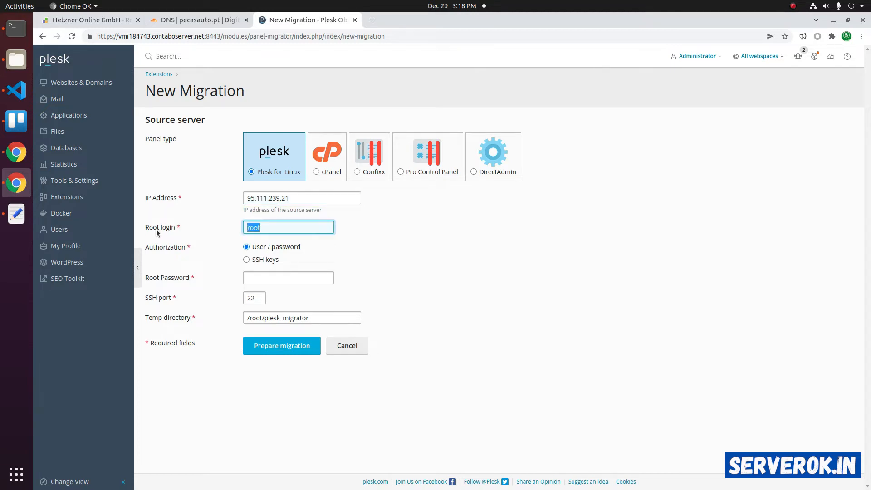
pyautogui.click(263, 229)
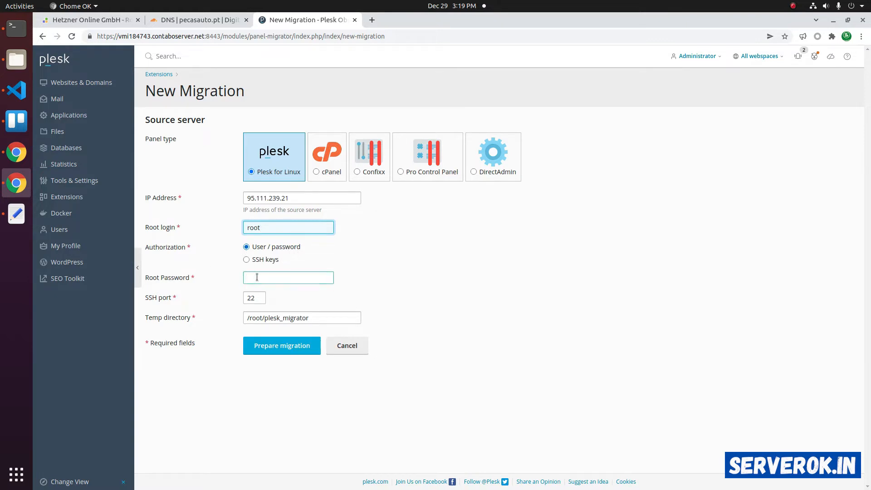
# Enter the source server's root password, try to prepare the migration, and close the preparation dialog
pyautogui.rightClick(284, 278)
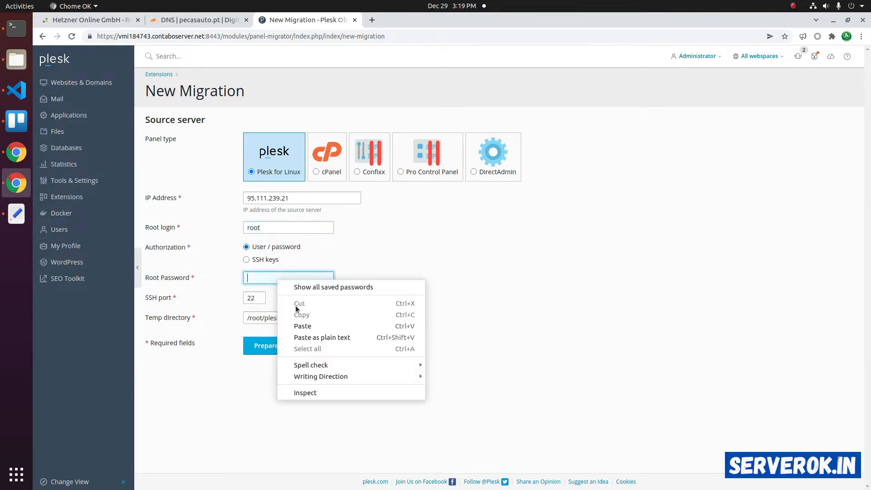
pyautogui.click(304, 337)
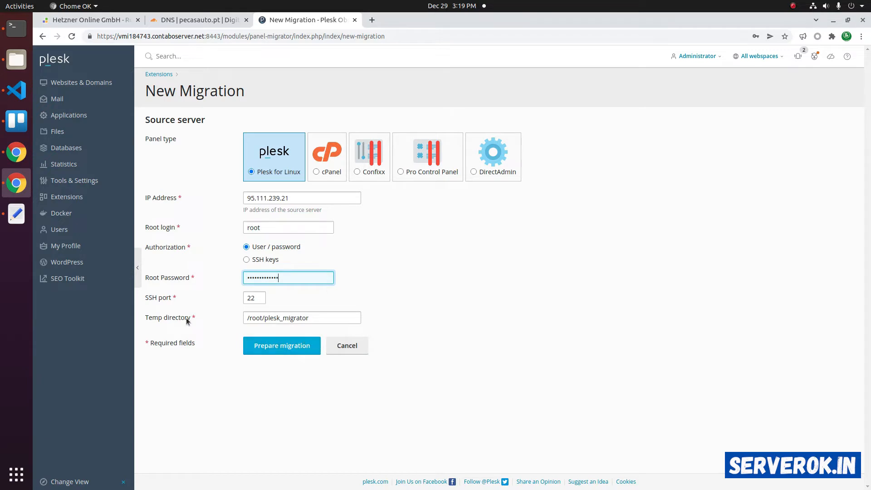
pyautogui.click(280, 353)
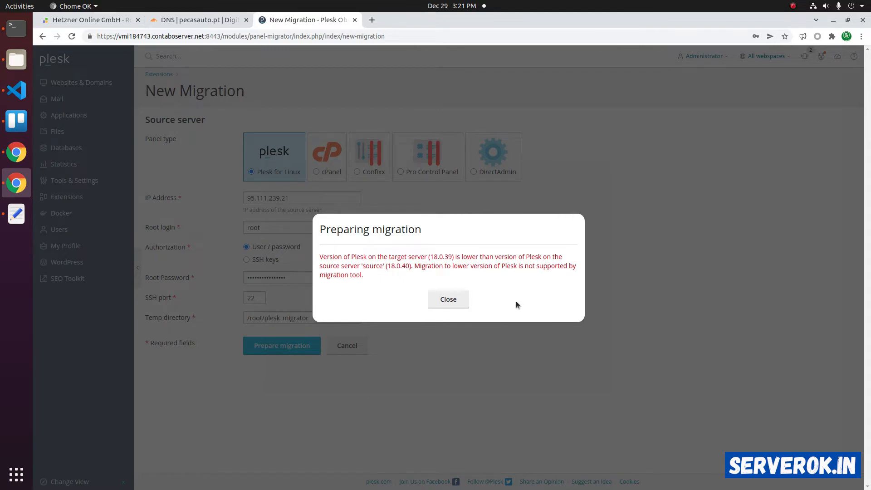
pyautogui.click(448, 301)
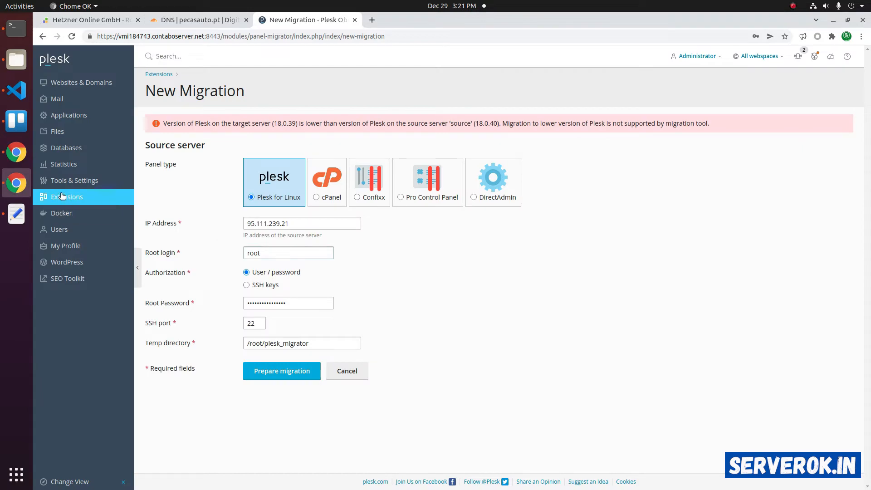
# Open the Plesk updates page, check the latest available version and start updating Plesk Obsidian to version 18.0.40
pyautogui.click(75, 180)
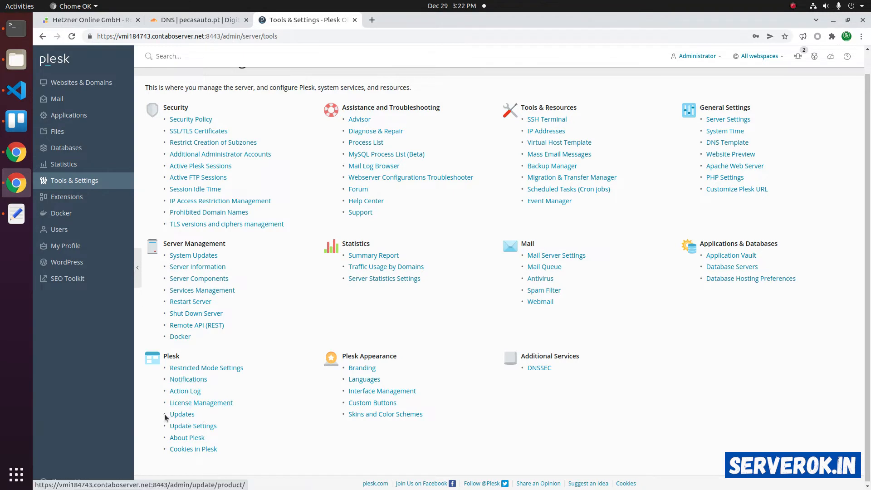
pyautogui.click(203, 415)
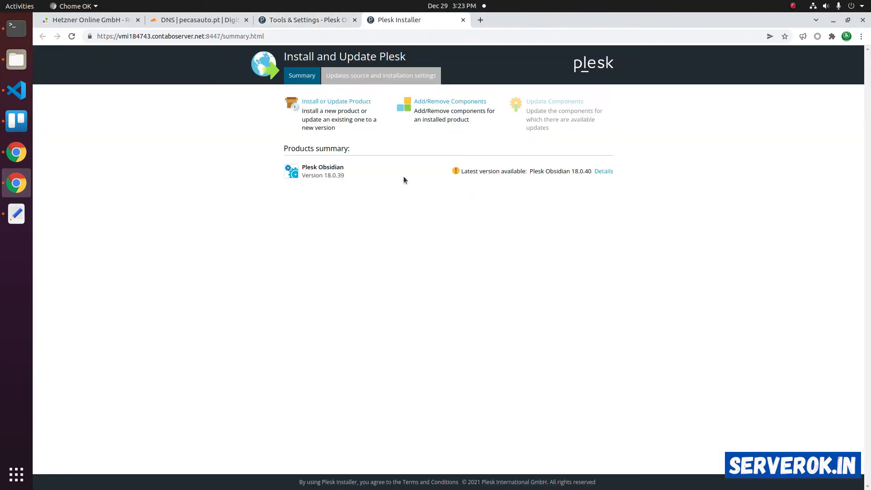
pyautogui.moveTo(463, 172); pyautogui.dragTo(568, 173)
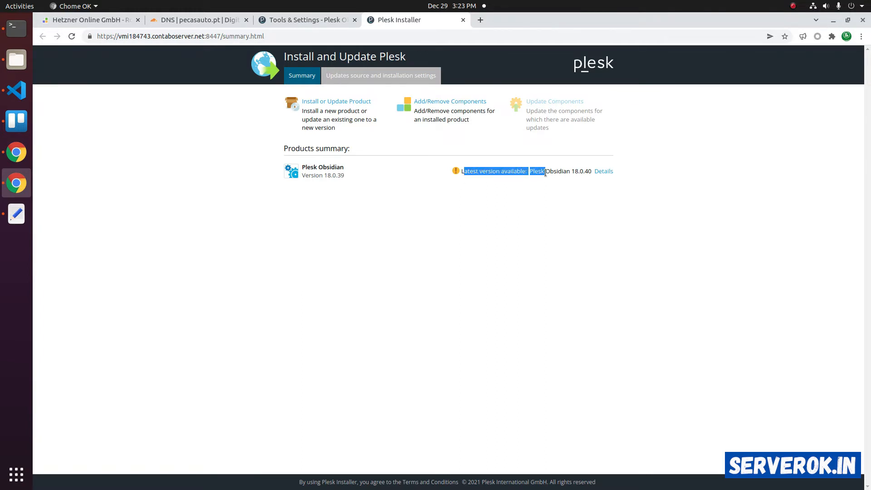
pyautogui.click(573, 174)
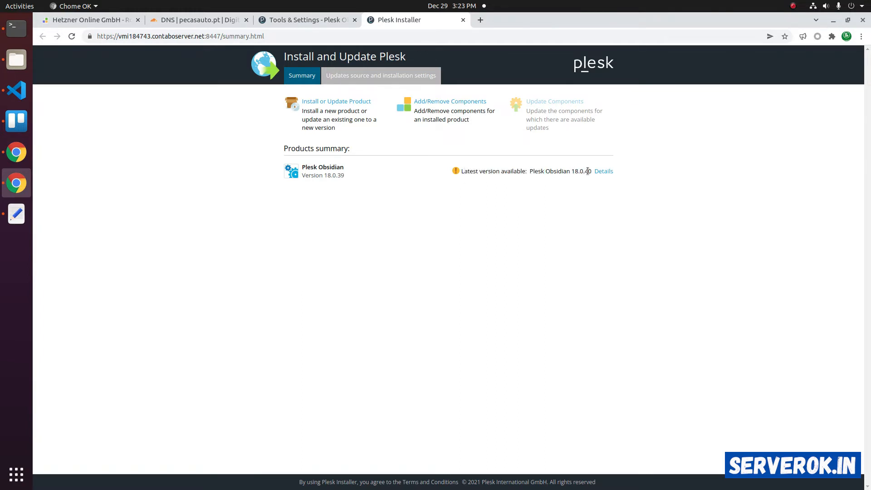
pyautogui.click(332, 109)
pyautogui.click(293, 160)
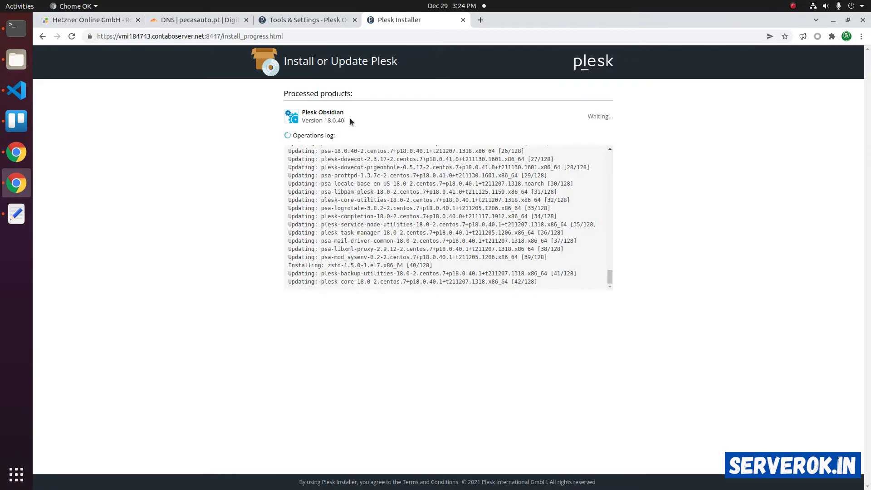
# Acknowledge the completed Plesk Obsidian update and close the Plesk Installer page
pyautogui.moveTo(350, 120); pyautogui.dragTo(304, 120)
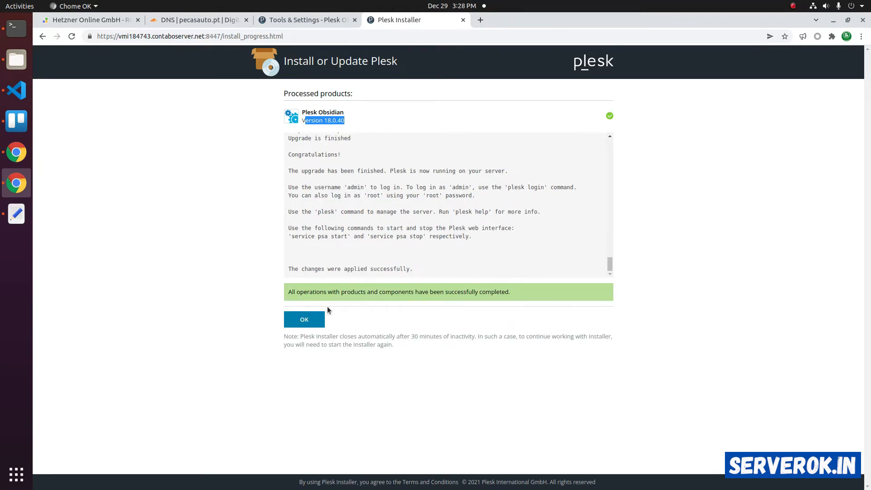
pyautogui.click(313, 319)
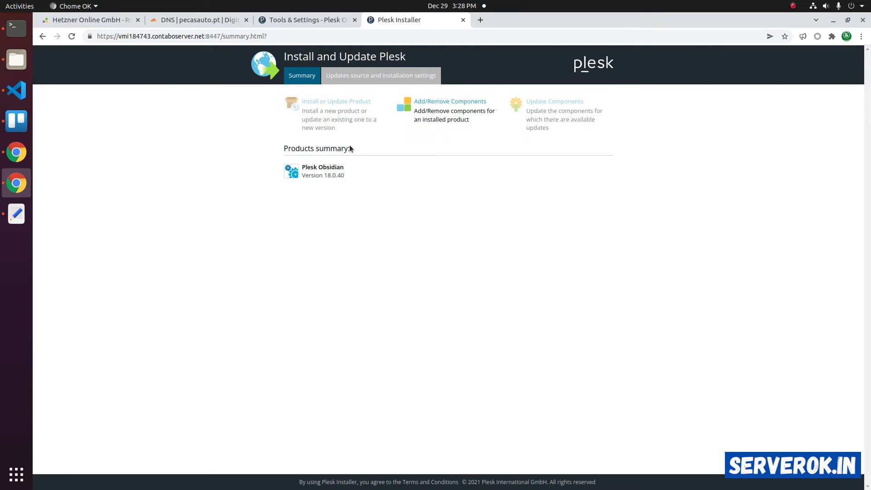
pyautogui.click(463, 20)
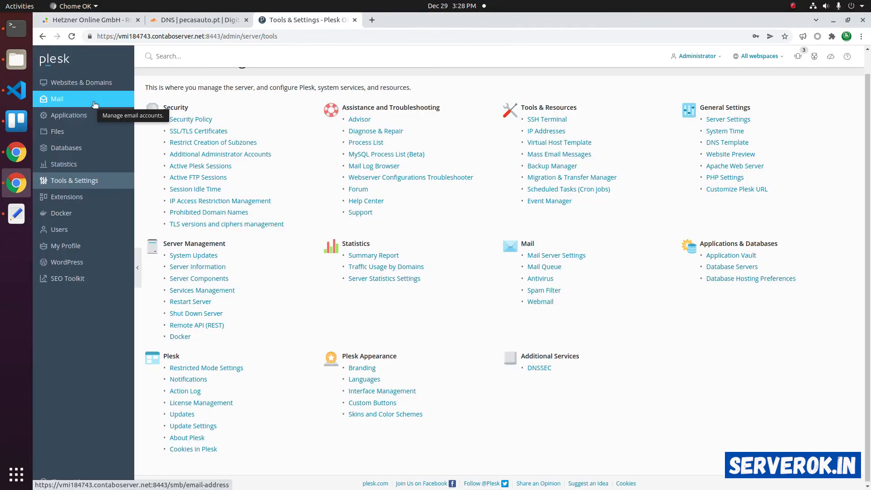
# Reopen Plesk Migrator from the installed extensions and finish the earlier migration from 95.111.239.21, clearing all its settings
pyautogui.click(73, 202)
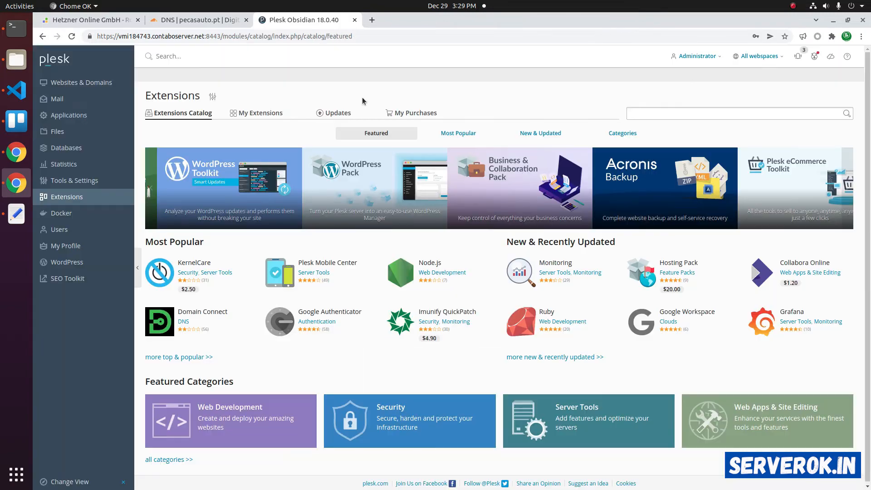
pyautogui.click(257, 115)
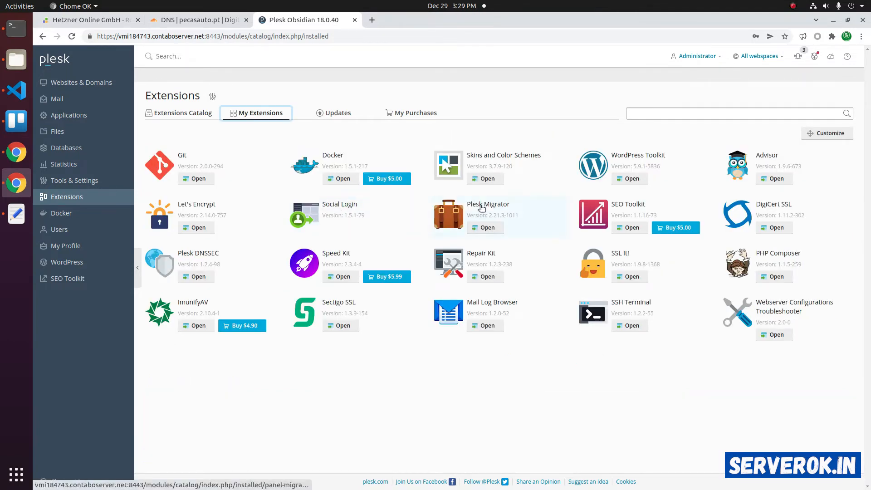
pyautogui.click(493, 222)
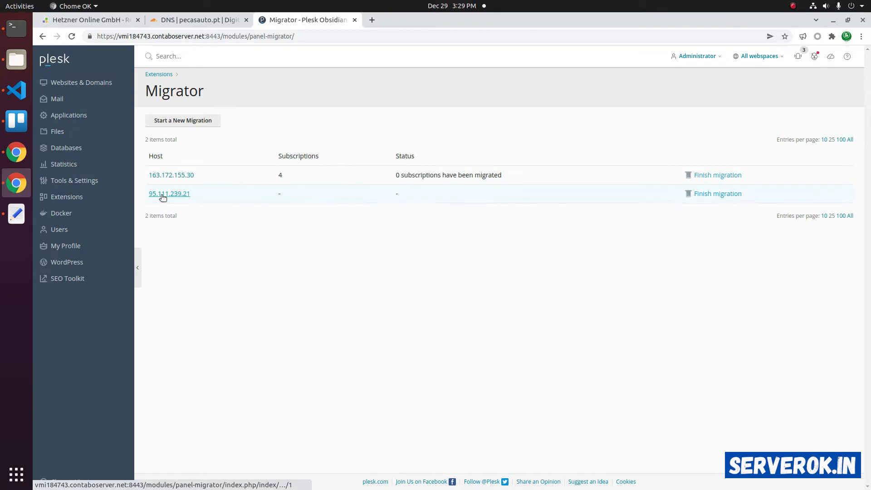
pyautogui.click(163, 195)
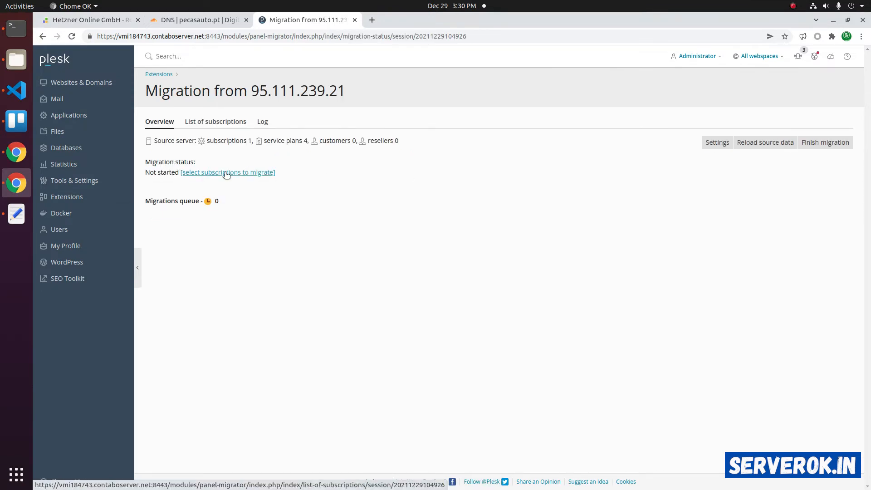
pyautogui.click(817, 144)
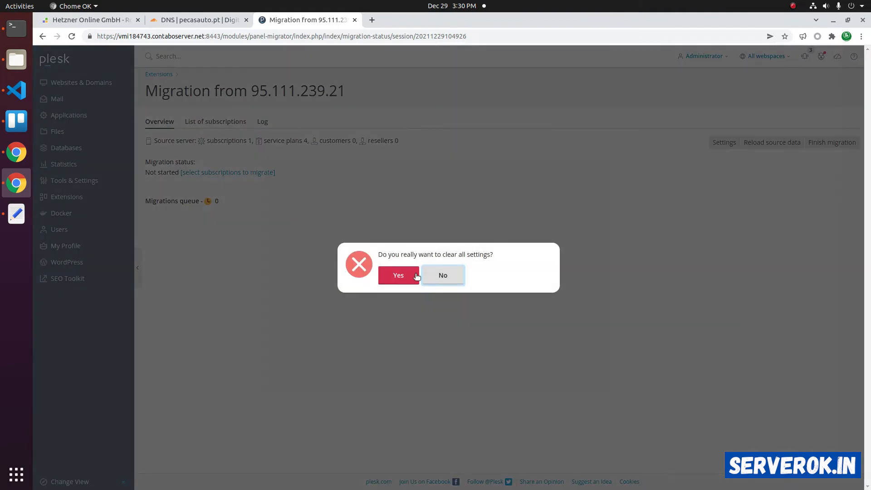
pyautogui.click(393, 277)
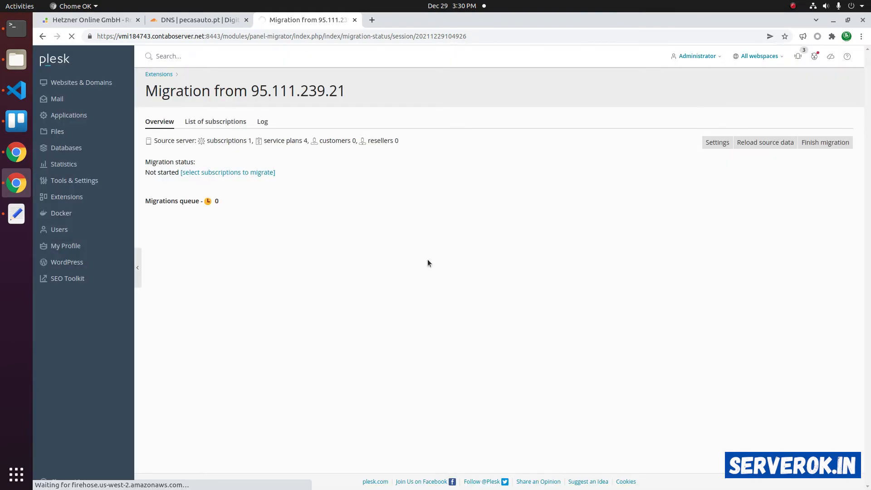
# Start a new Plesk for Linux migration with source IP address 95.111.239.21 and root as the login
pyautogui.click(180, 122)
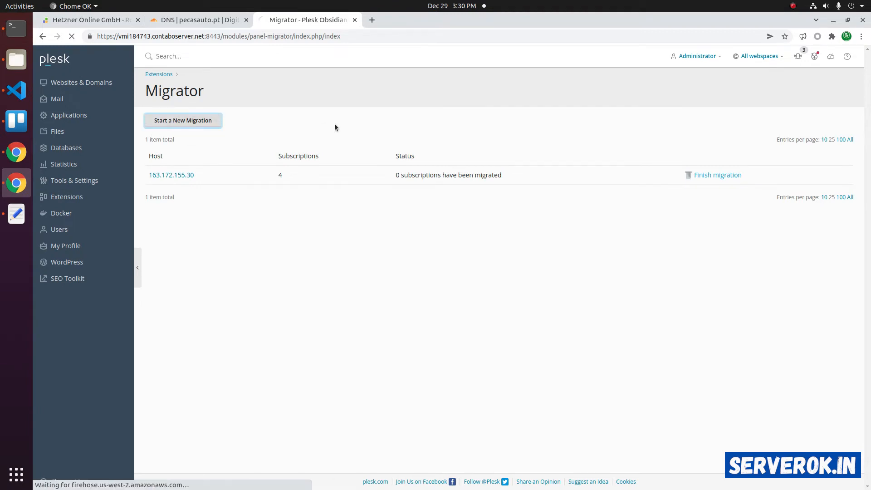
pyautogui.click(283, 198)
pyautogui.doubleClick(284, 198)
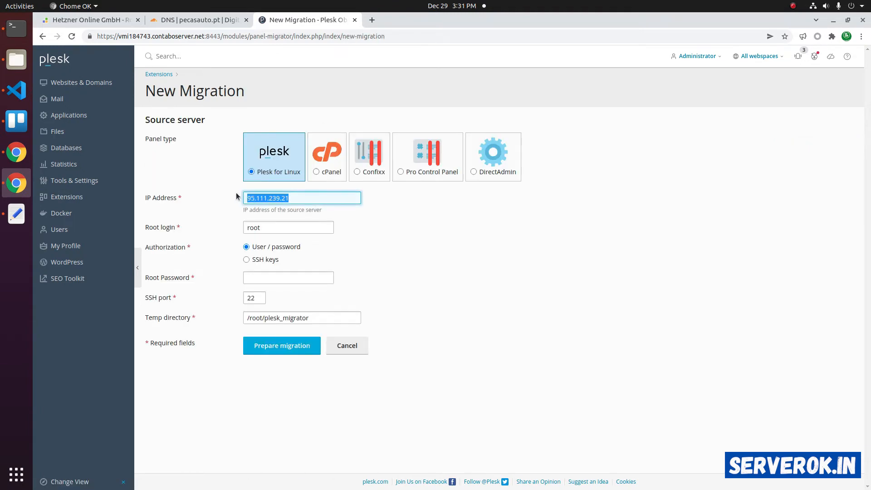
pyautogui.click(283, 228)
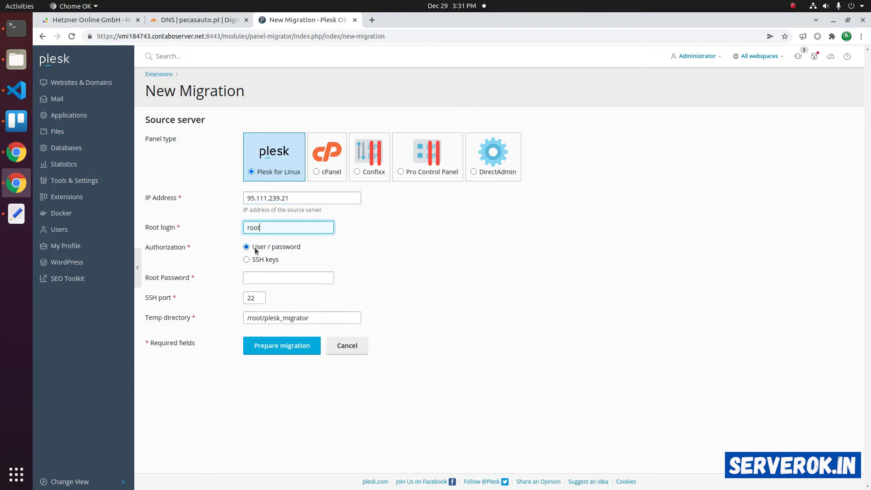
# Enter the source server's root password and prepare the new migration
pyautogui.rightClick(267, 277)
pyautogui.click(293, 334)
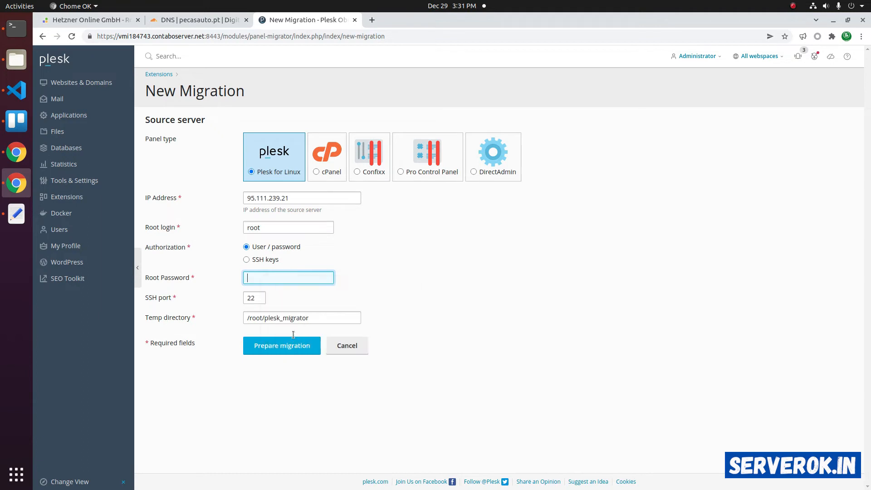
pyautogui.click(267, 349)
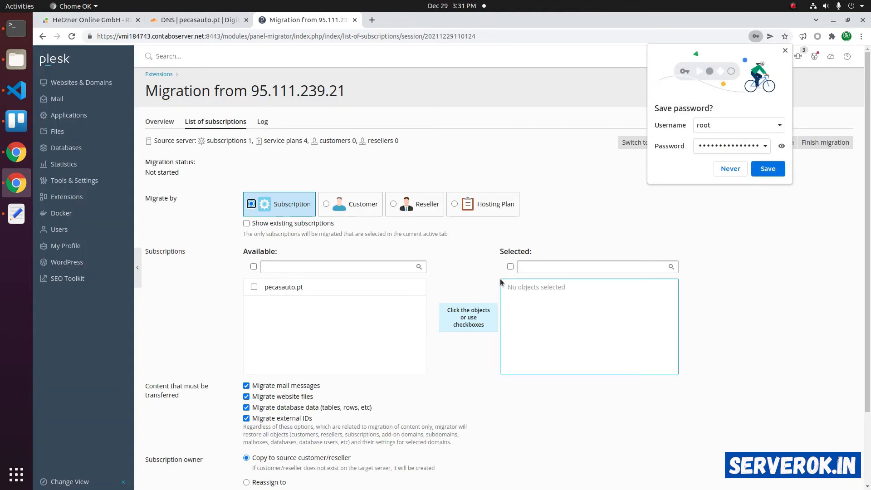
# Add the pecasauto.pt subscription to the subscriptions selected for migration and review the content transfer options
pyautogui.click(253, 288)
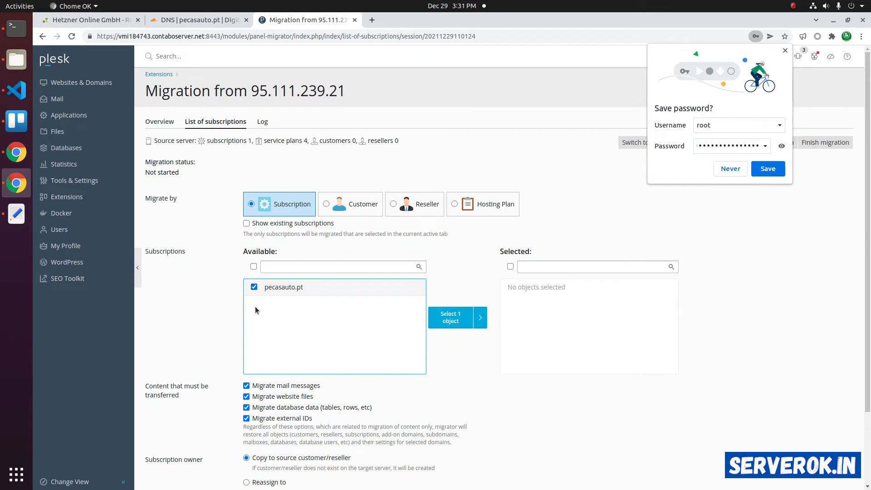
pyautogui.click(447, 322)
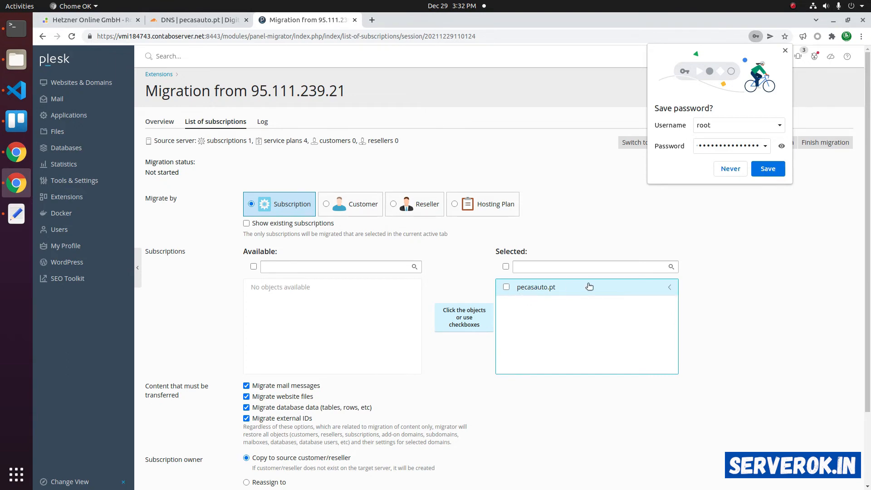
pyautogui.scroll(-3, 252, 278)
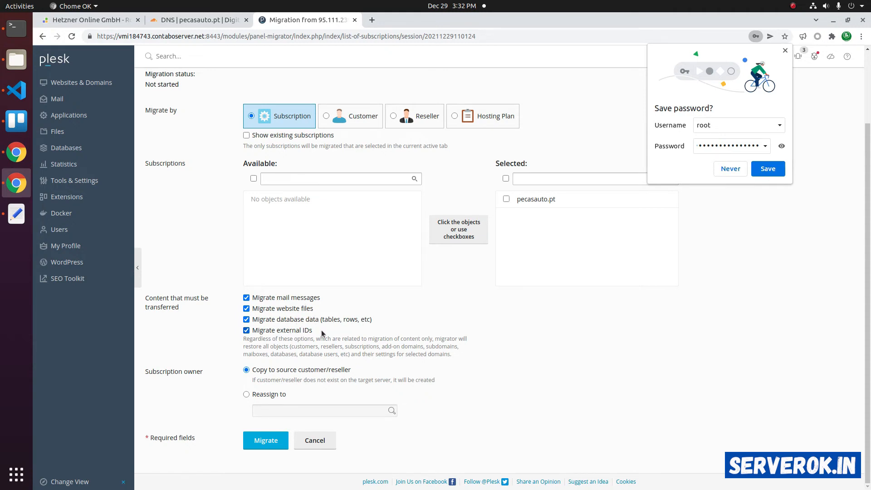
# Submit the pecasauto.pt subscription for migration and review the pre-migration check's notes on Apache modules and Plesk extensions
pyautogui.click(261, 443)
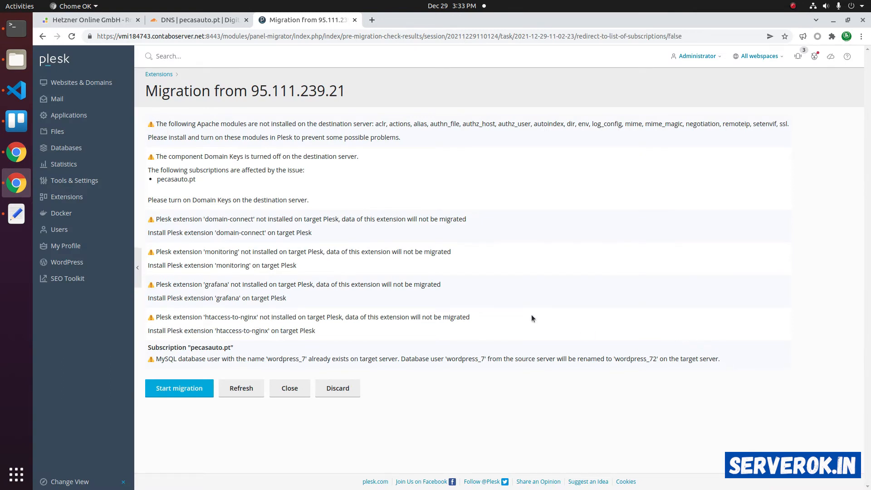
pyautogui.moveTo(356, 127); pyautogui.dragTo(789, 130)
pyautogui.click(779, 135)
pyautogui.moveTo(170, 139); pyautogui.dragTo(389, 139)
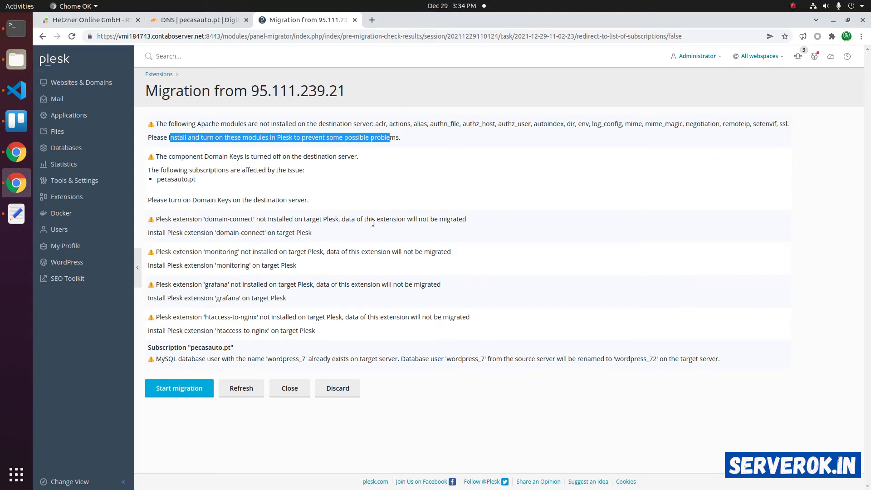
pyautogui.moveTo(161, 253); pyautogui.dragTo(215, 253)
pyautogui.click(165, 253)
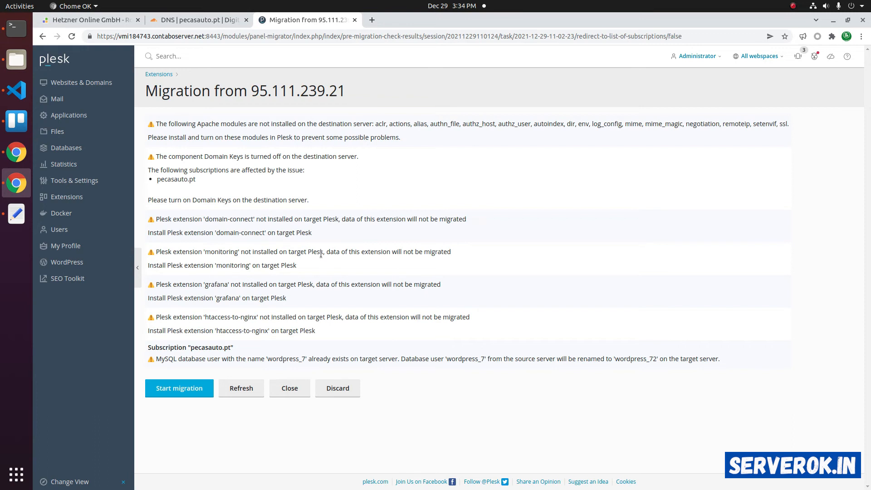
pyautogui.moveTo(177, 280); pyautogui.dragTo(435, 288)
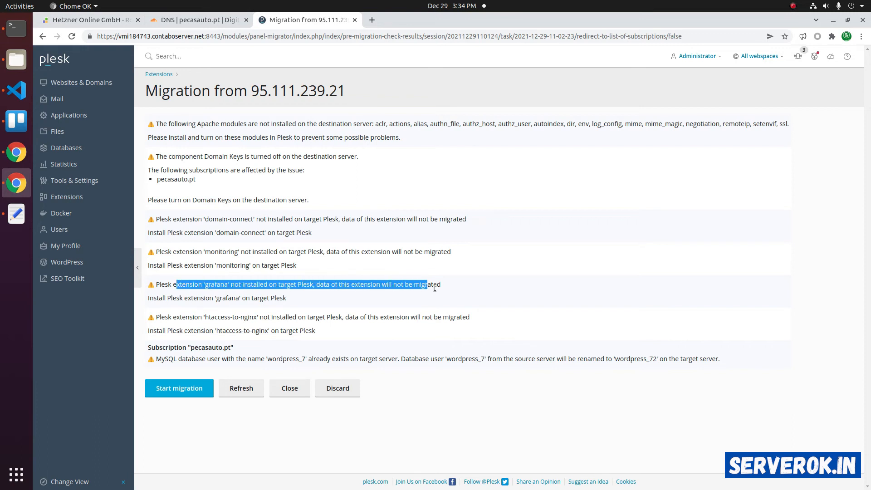
pyautogui.moveTo(202, 319); pyautogui.dragTo(430, 318)
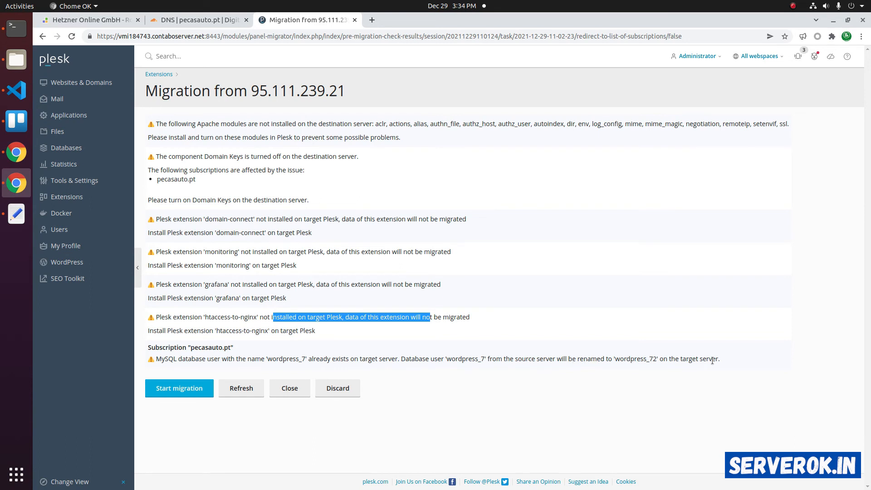
# Check how the pre-migration check handles pecasauto.pt's MySQL database user and start the migration
pyautogui.moveTo(721, 360); pyautogui.dragTo(566, 359)
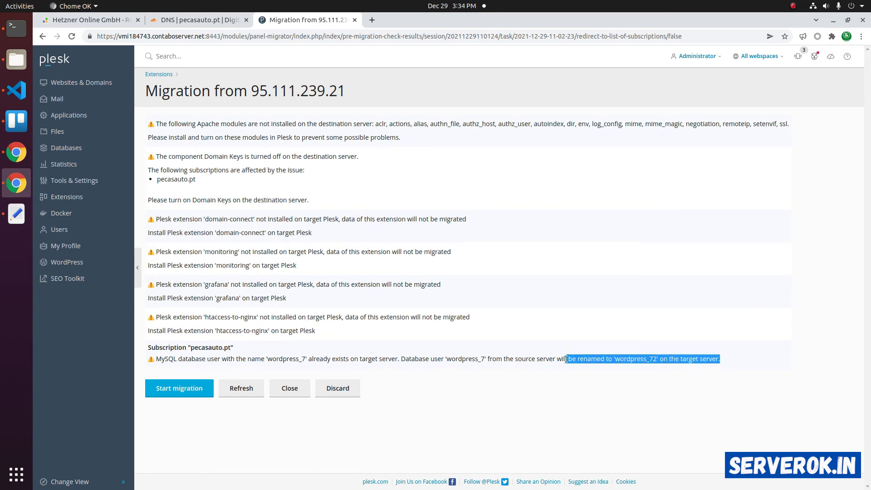
pyautogui.doubleClick(635, 358)
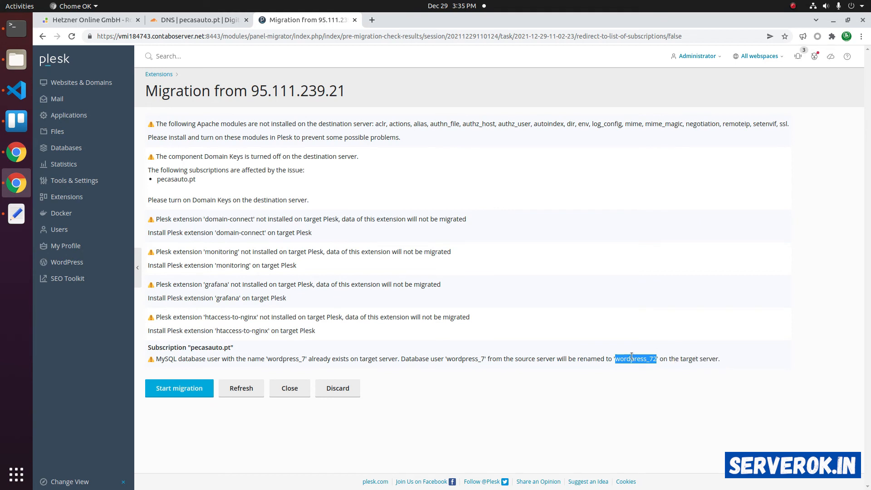
pyautogui.doubleClick(286, 359)
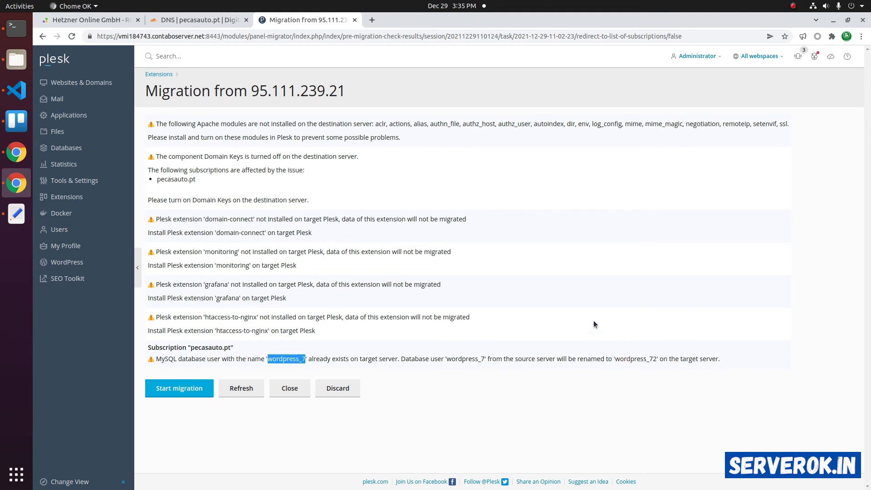
pyautogui.click(163, 393)
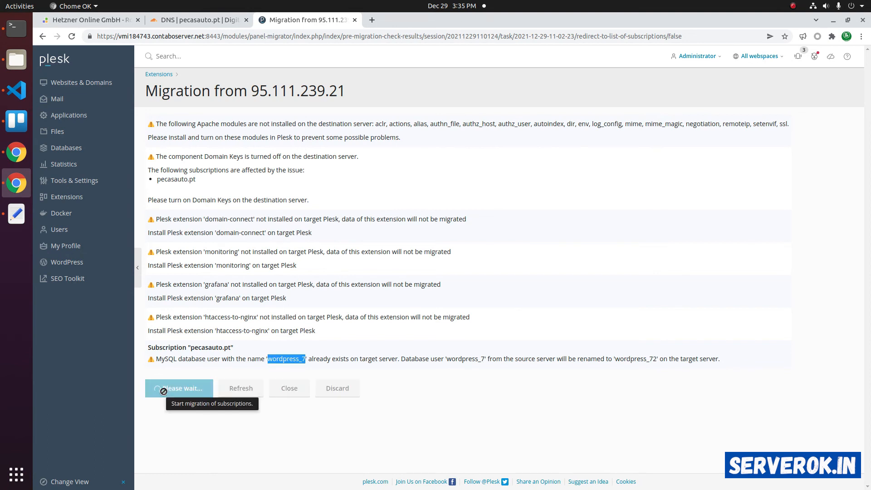